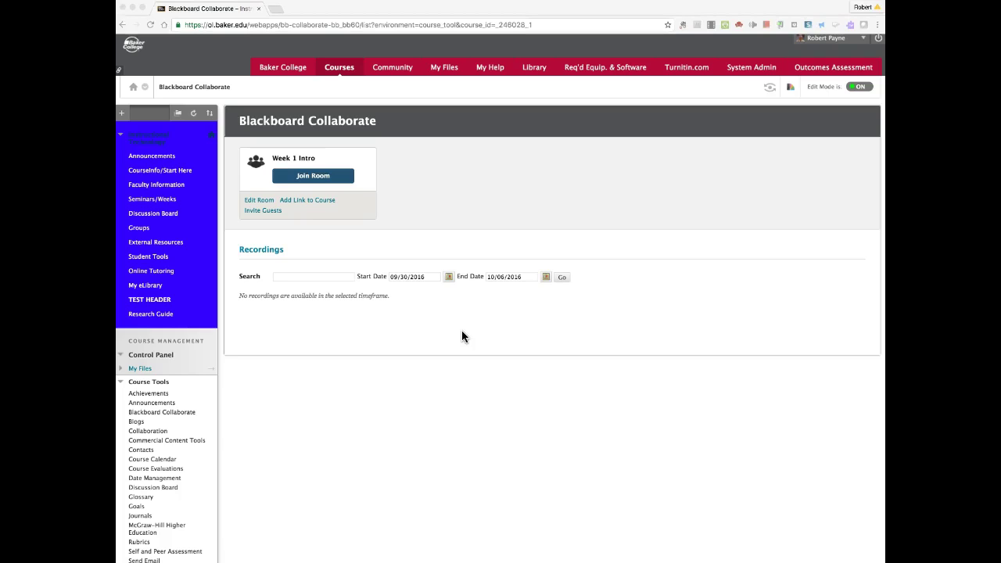
Step: Join the Week 1 Intro room, turn on the microphone, and preview the webcam video without sharing it
click(316, 179)
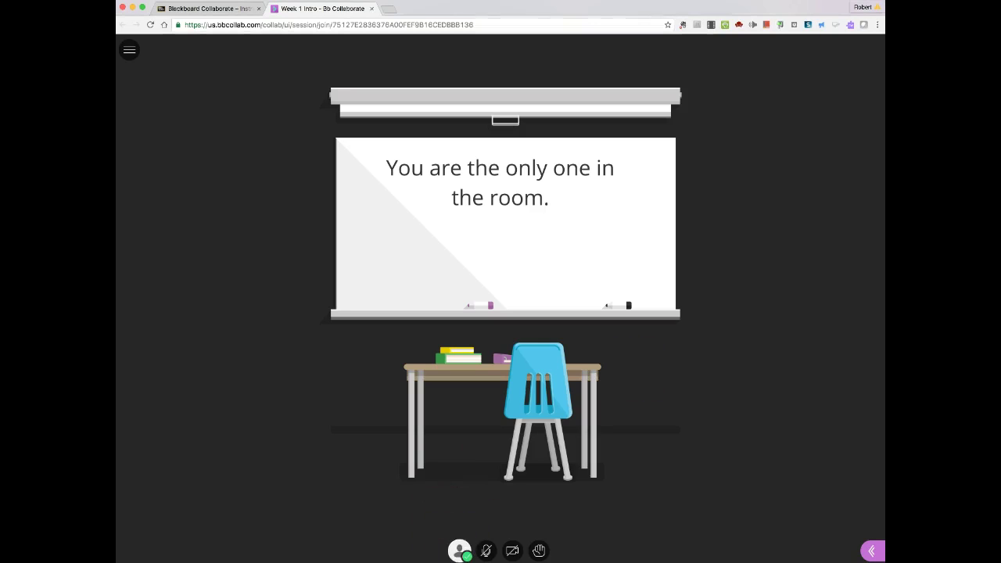
click(486, 551)
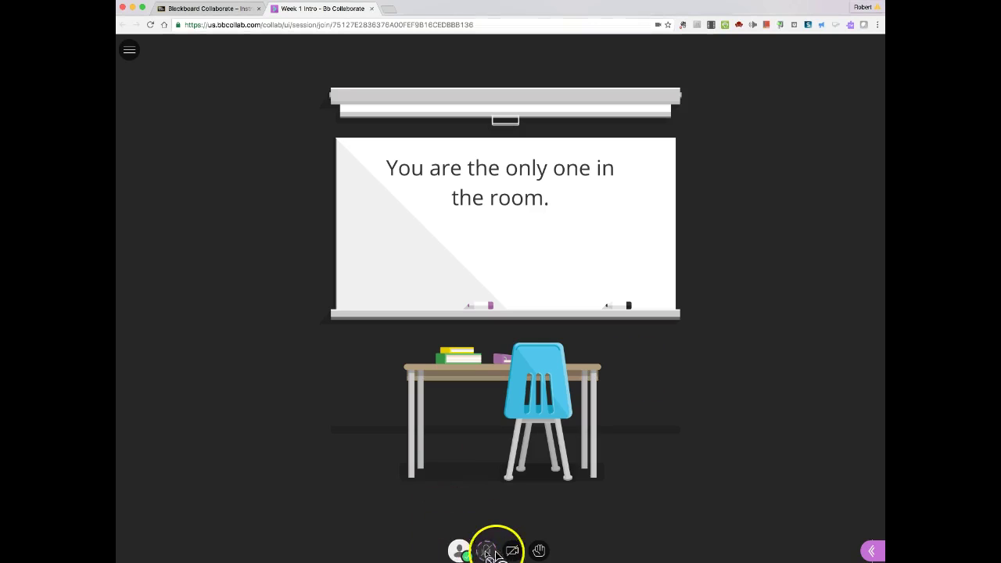
click(512, 552)
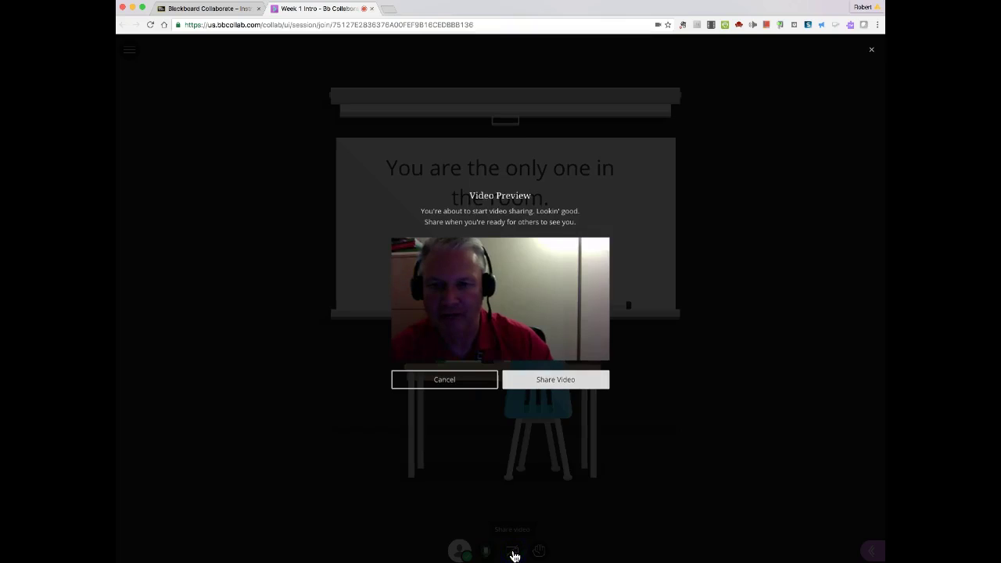
click(466, 384)
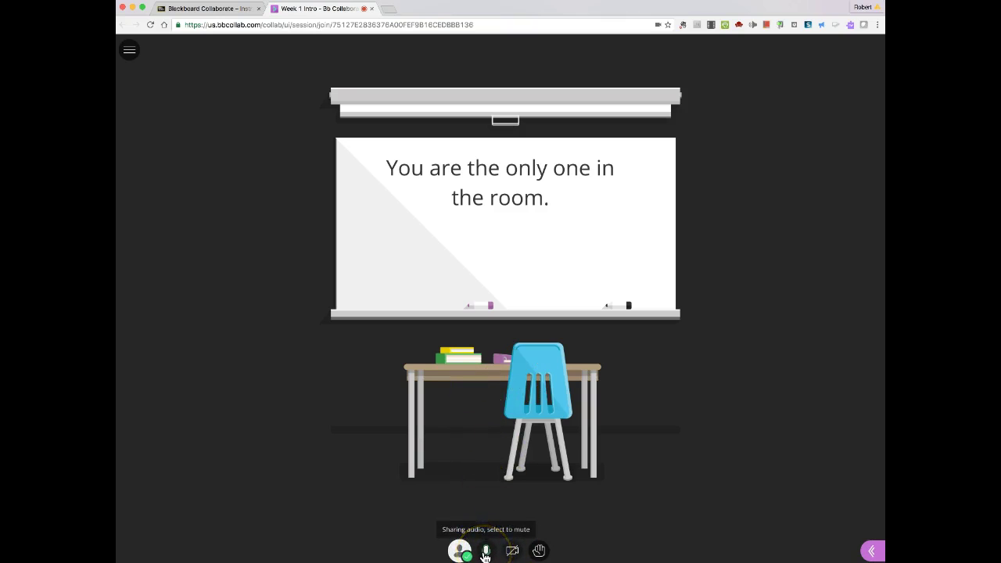
Step: Look over the session menu, close it, and display the Share Content options for the room
click(131, 53)
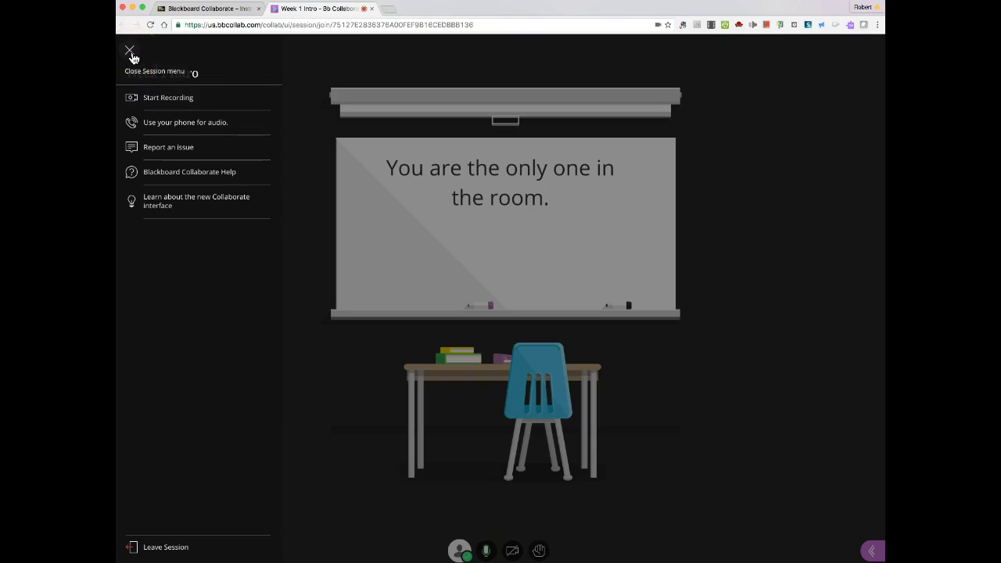
click(130, 52)
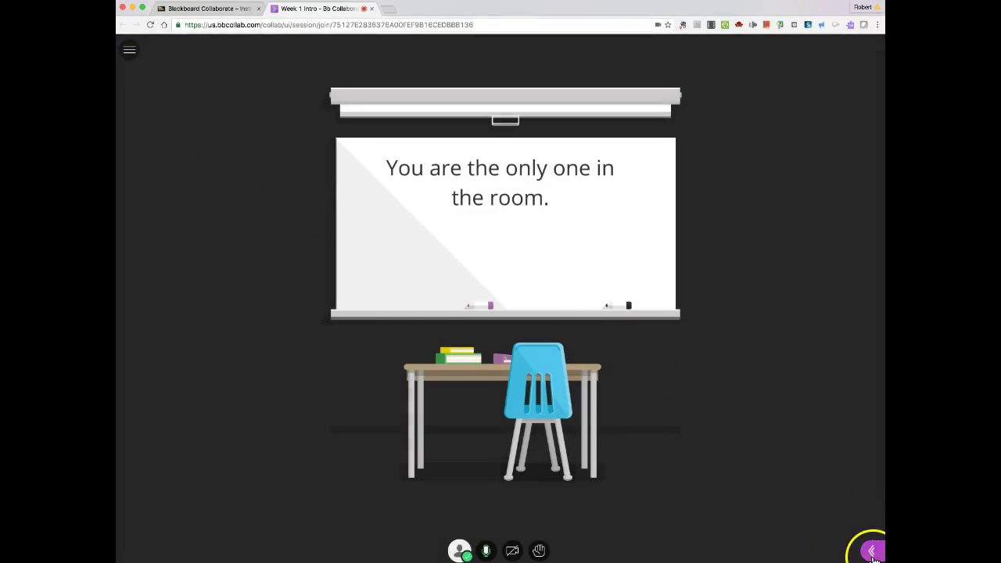
click(874, 552)
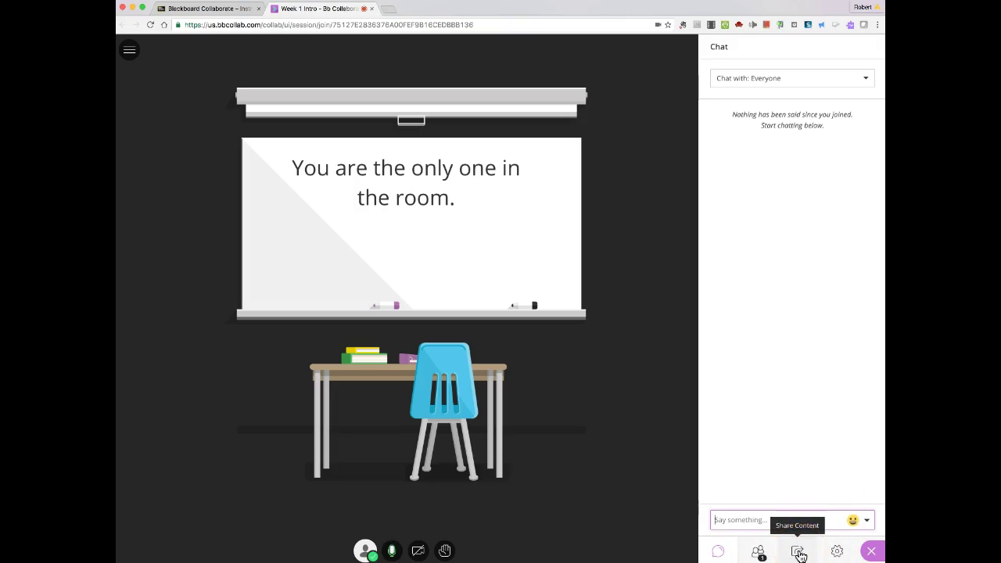
click(798, 553)
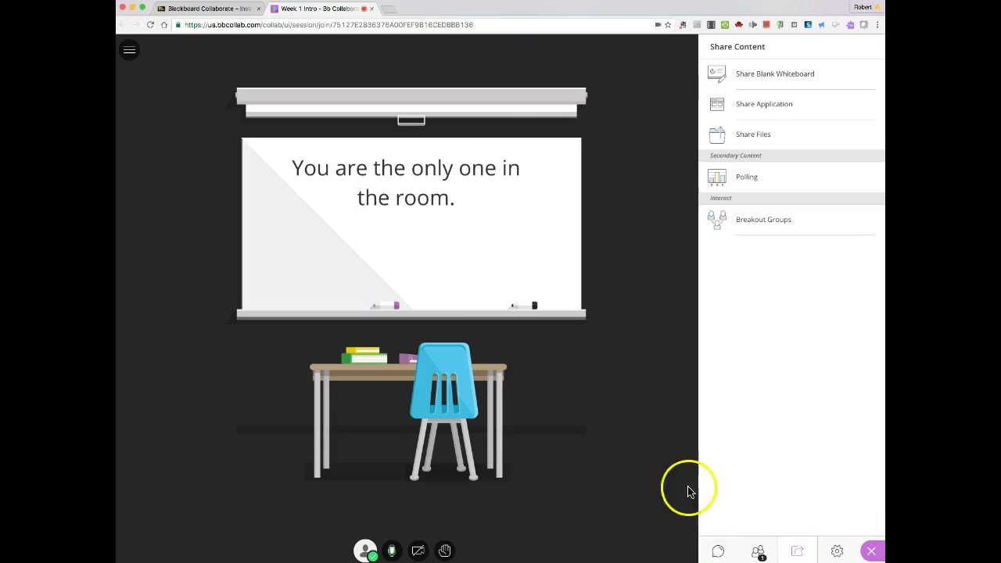
click(388, 11)
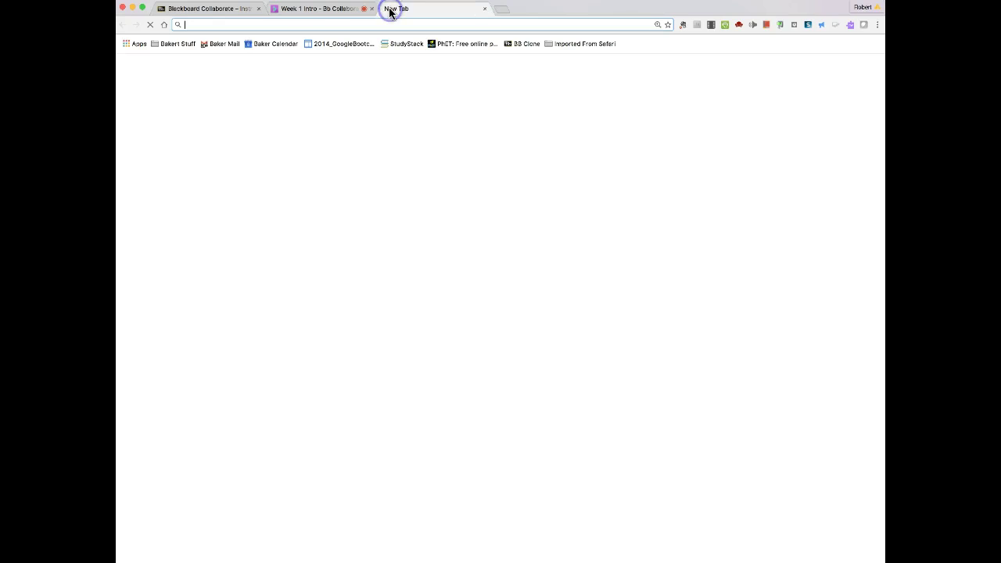
text(ww)
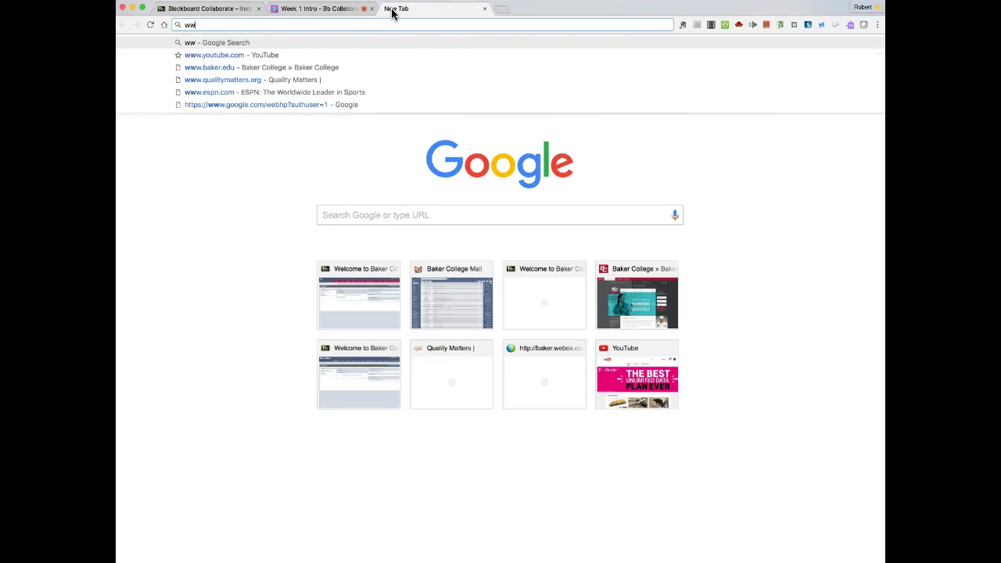
text(w.cnbc.c)
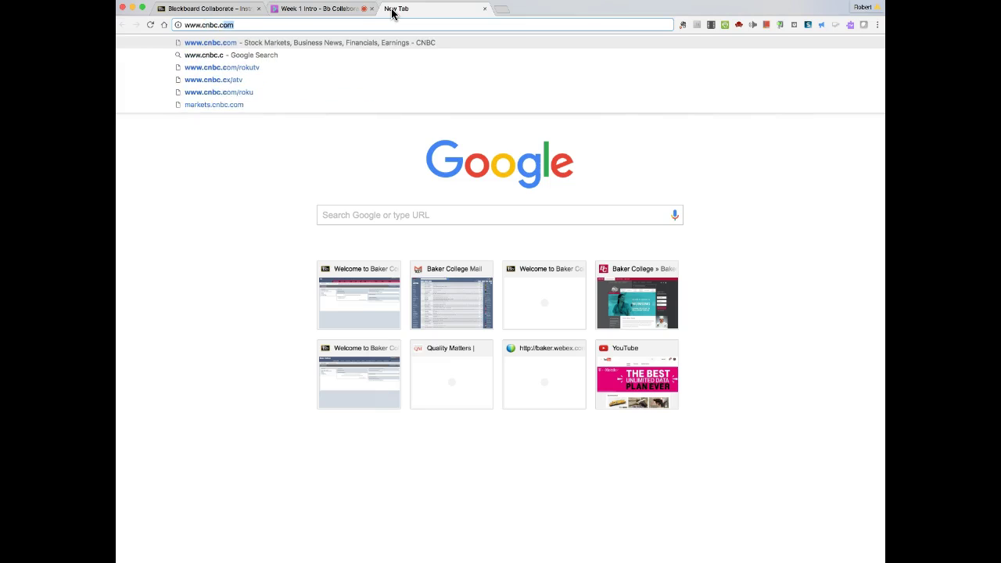
text(om)
key(Return)
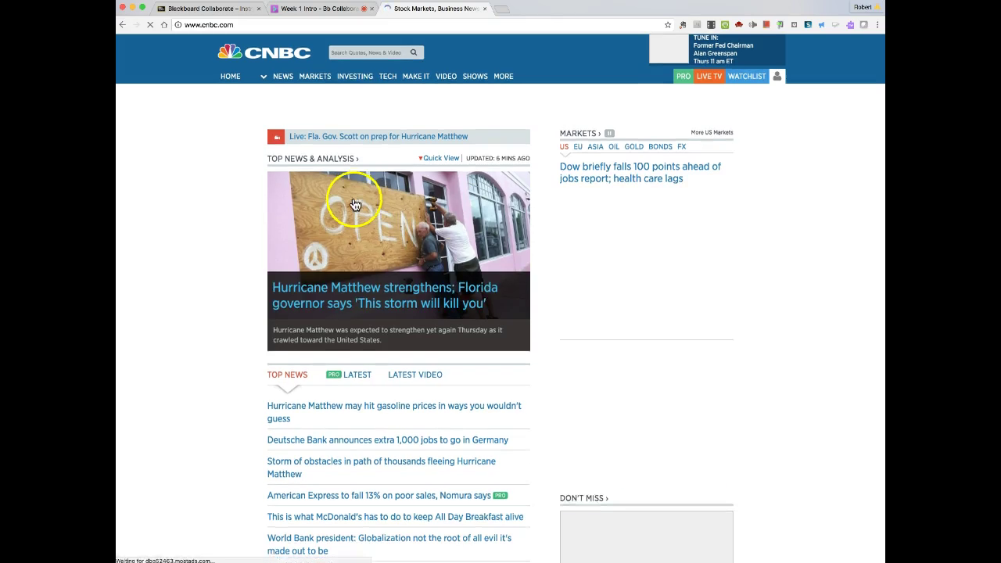
Step: Start application sharing from the Week 1 Intro session and share the browser window showing the CNBC tab
click(315, 10)
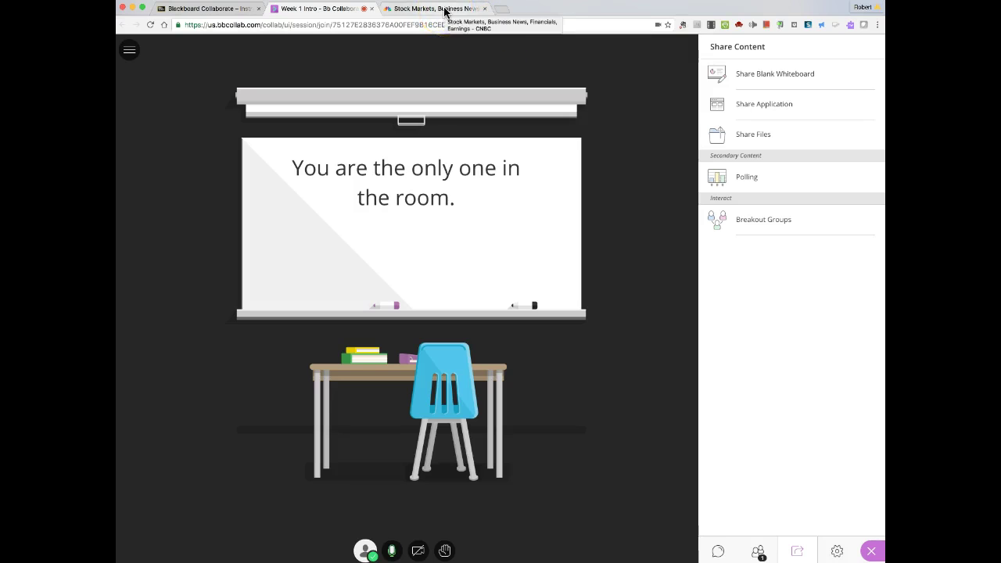
click(755, 109)
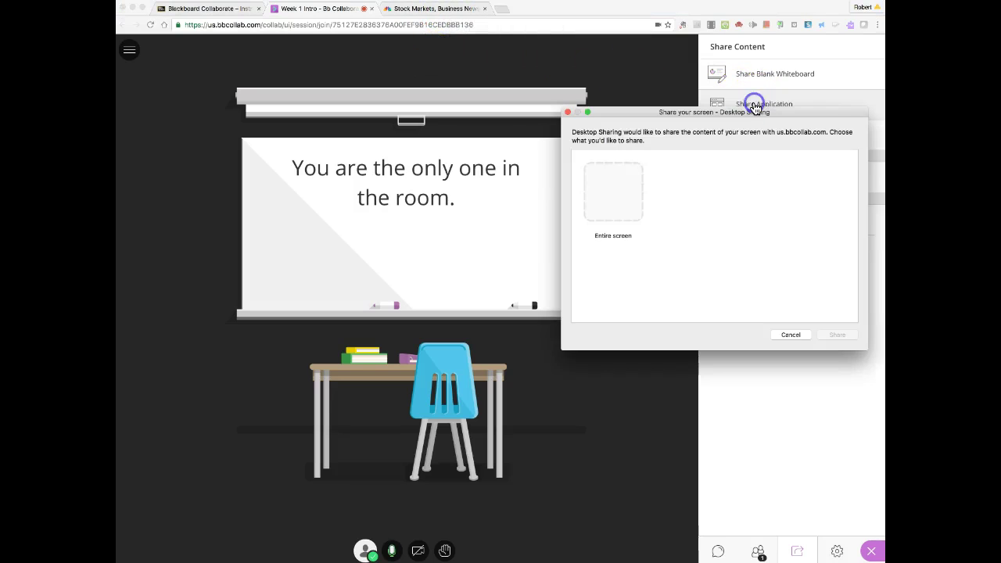
click(458, 9)
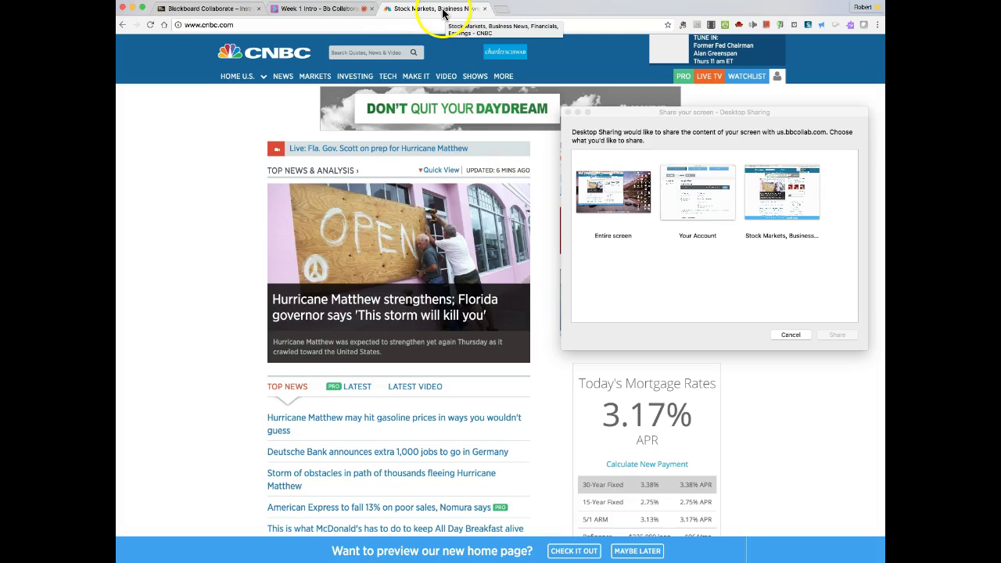
click(775, 196)
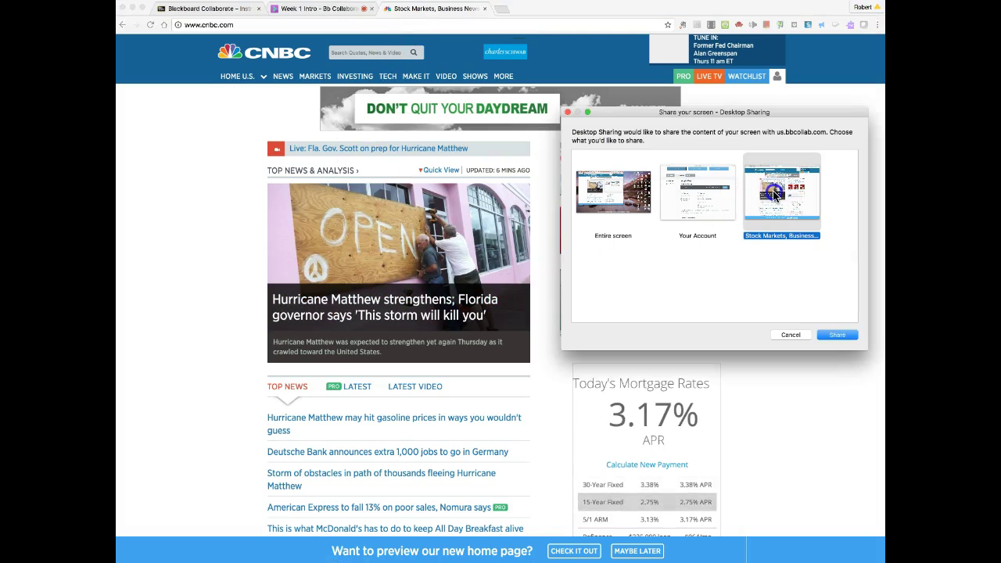
click(840, 337)
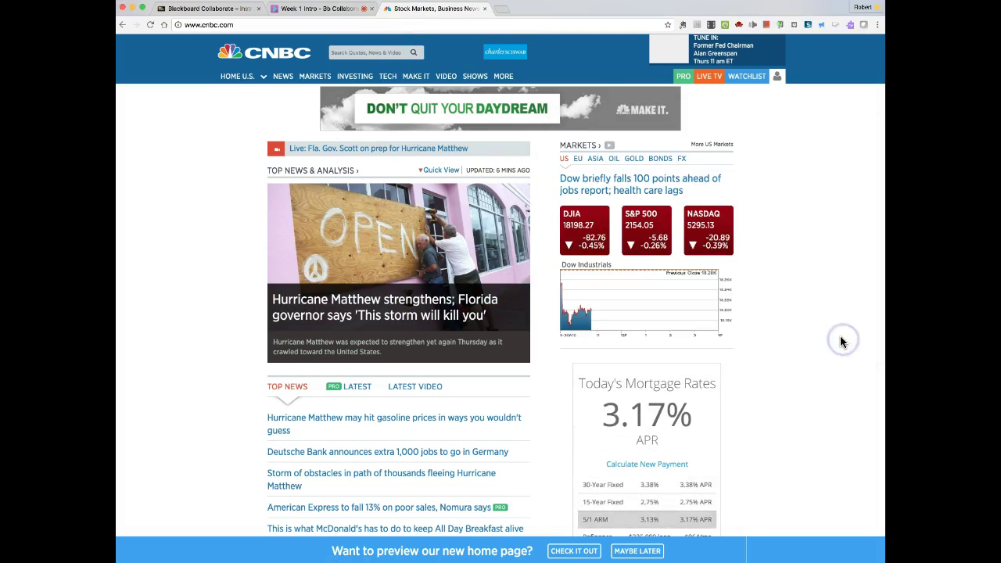
Step: Browse the shared CNBC page, return to the Week 1 Intro session, and stop sharing the application
scroll(842, 341, down, 1)
scroll(797, 349, up, 2)
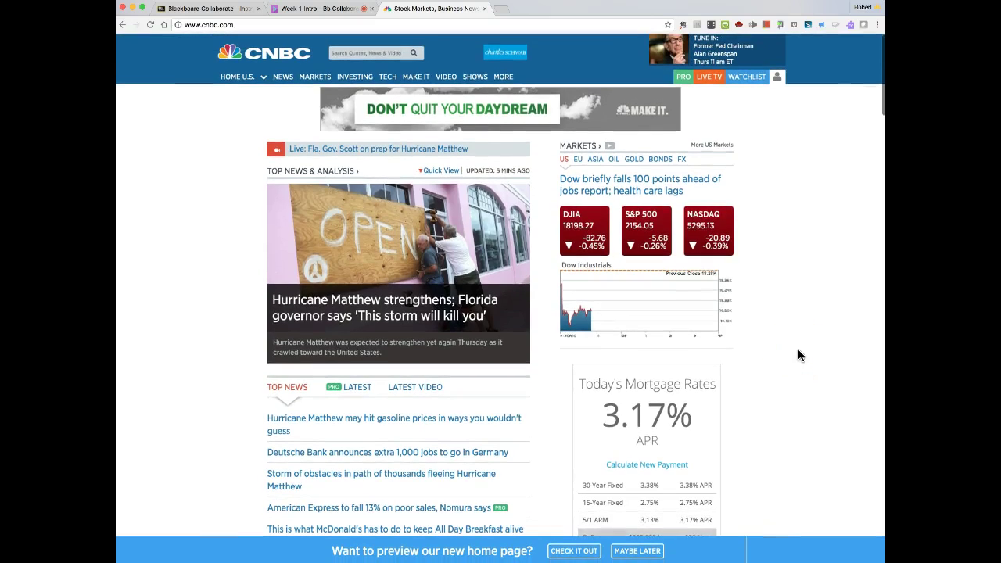
scroll(798, 349, down, 1)
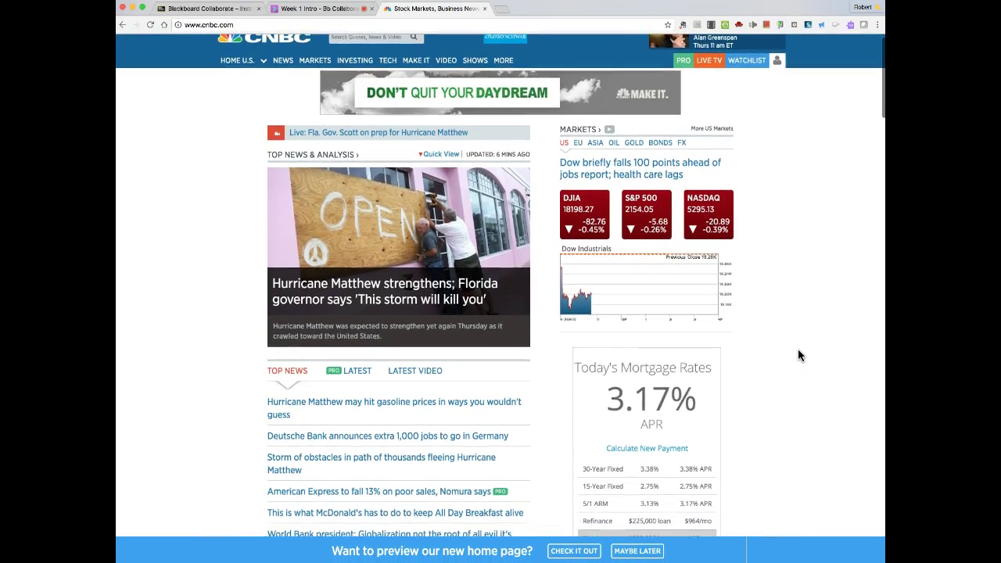
scroll(797, 349, up, 2)
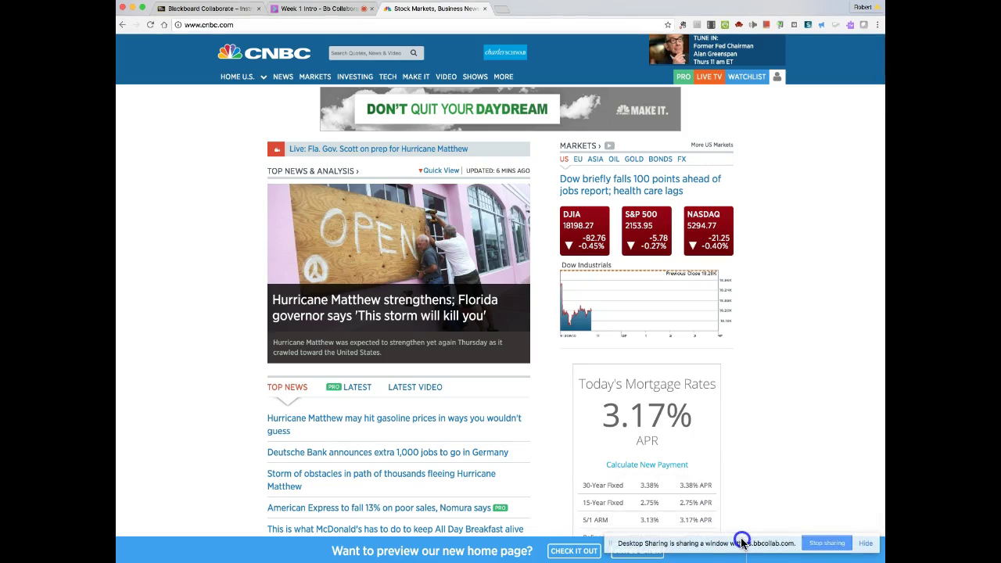
click(817, 542)
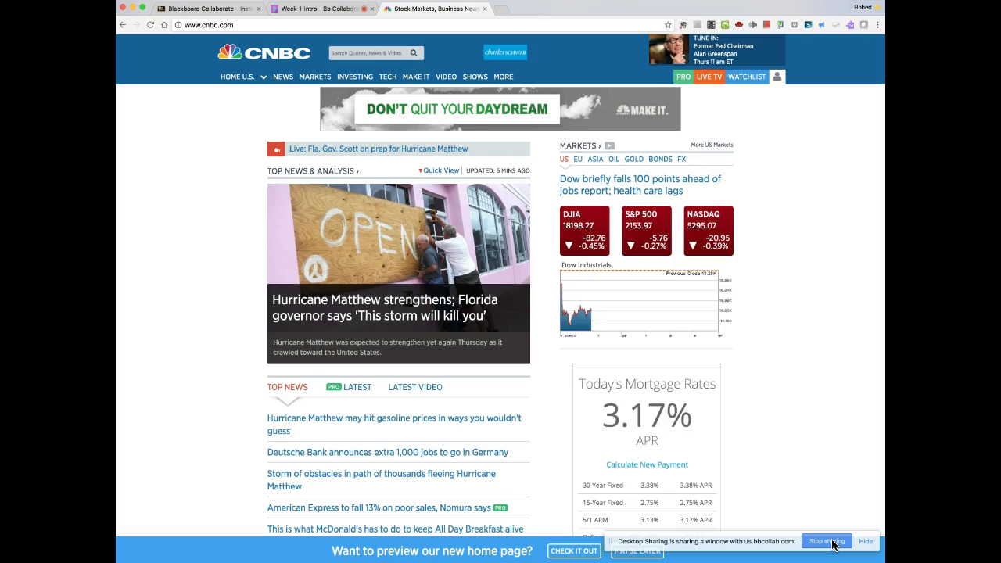
click(336, 9)
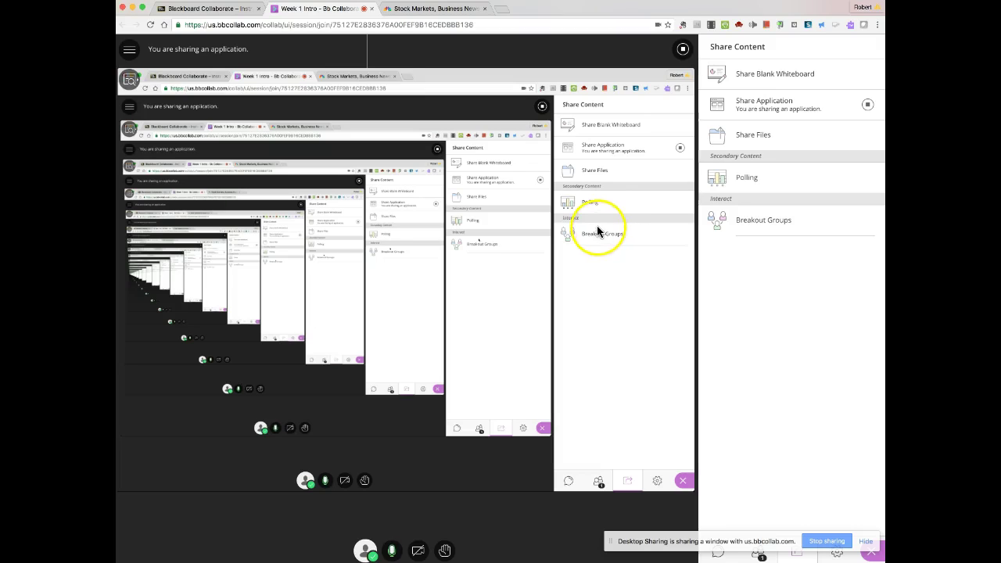
click(682, 50)
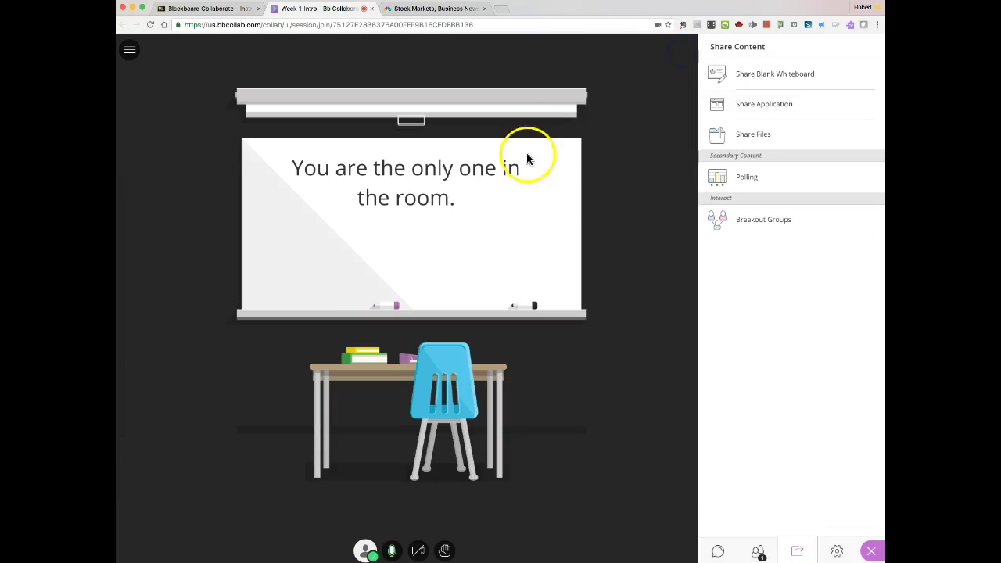
click(485, 9)
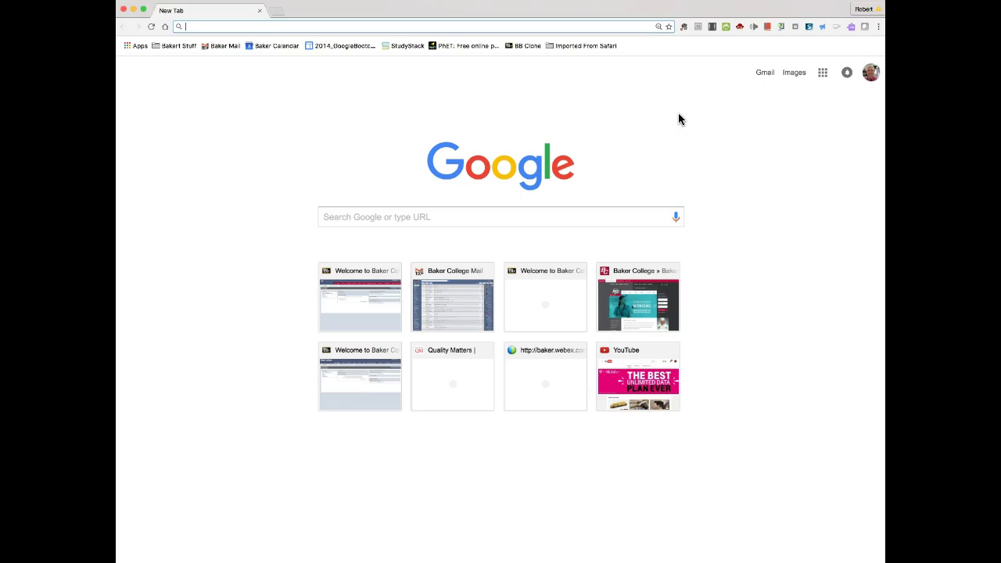
text(www.)
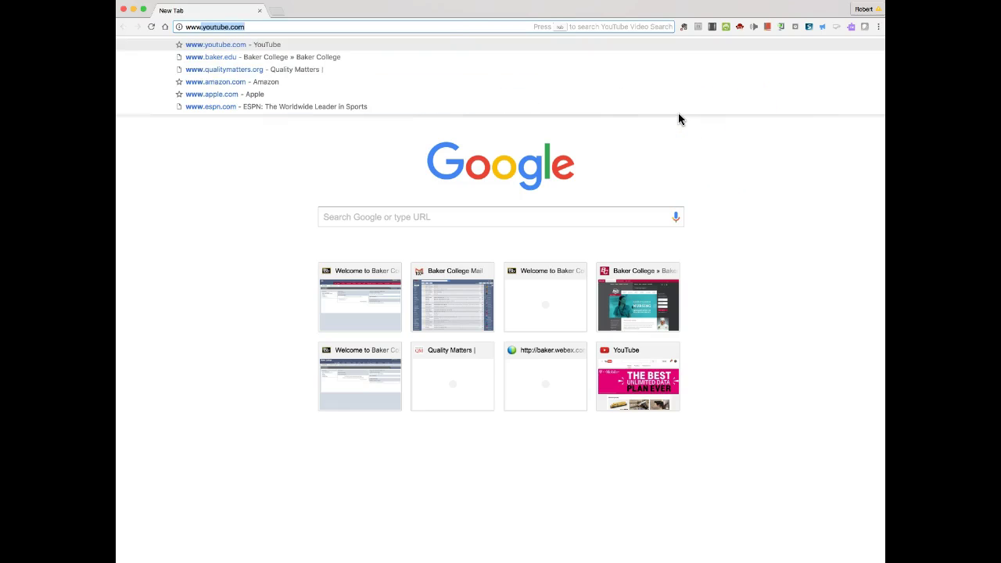
text(cnbc.com)
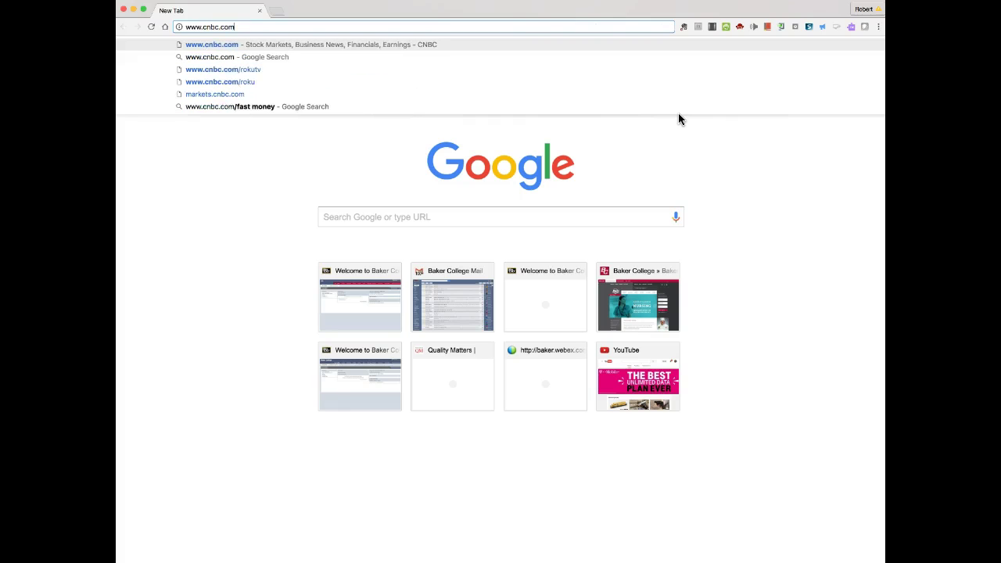
key(Return)
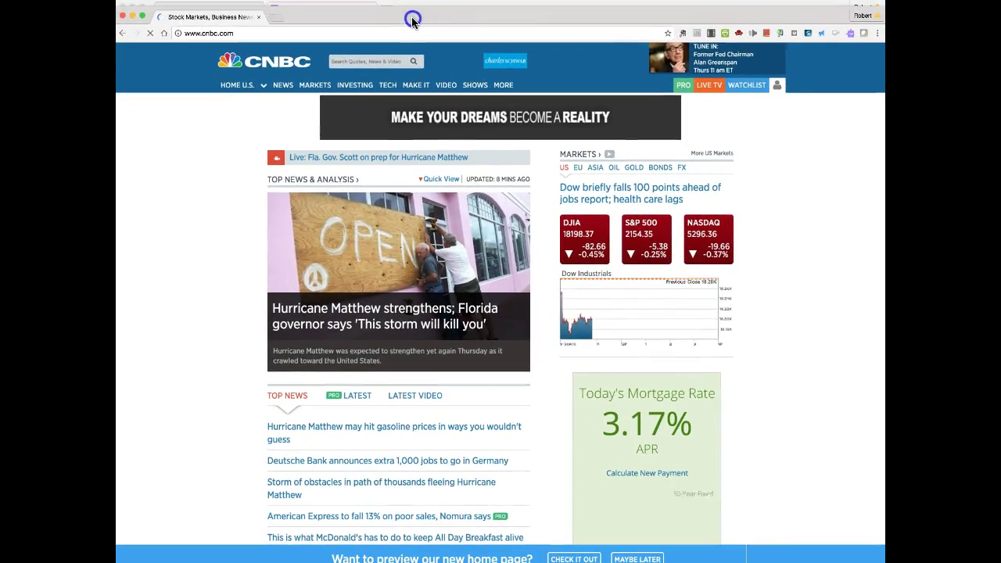
Step: Return to the Week 1 Intro session and share the separate CNBC "Stock Markets, Business..." window as an application
click(355, 16)
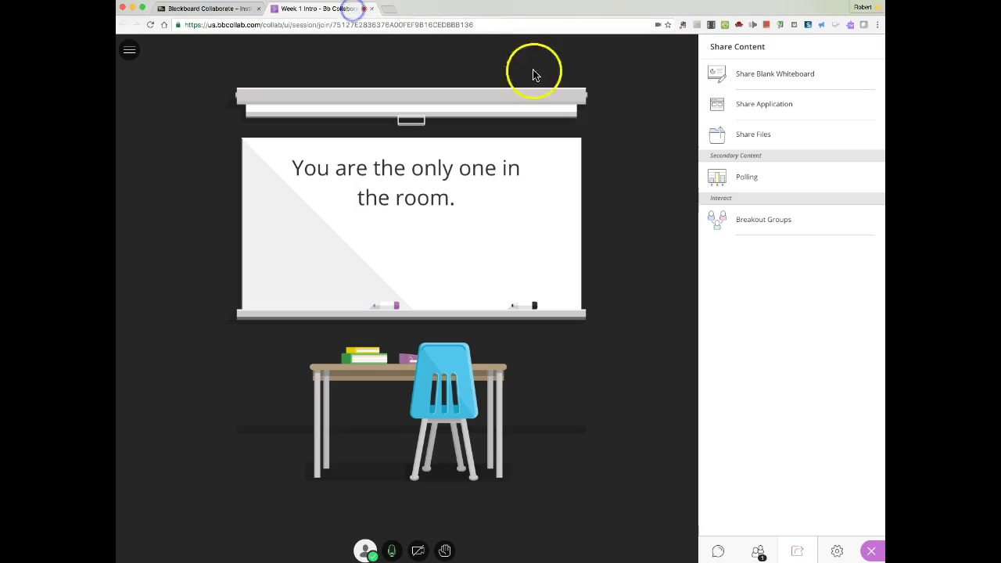
click(756, 111)
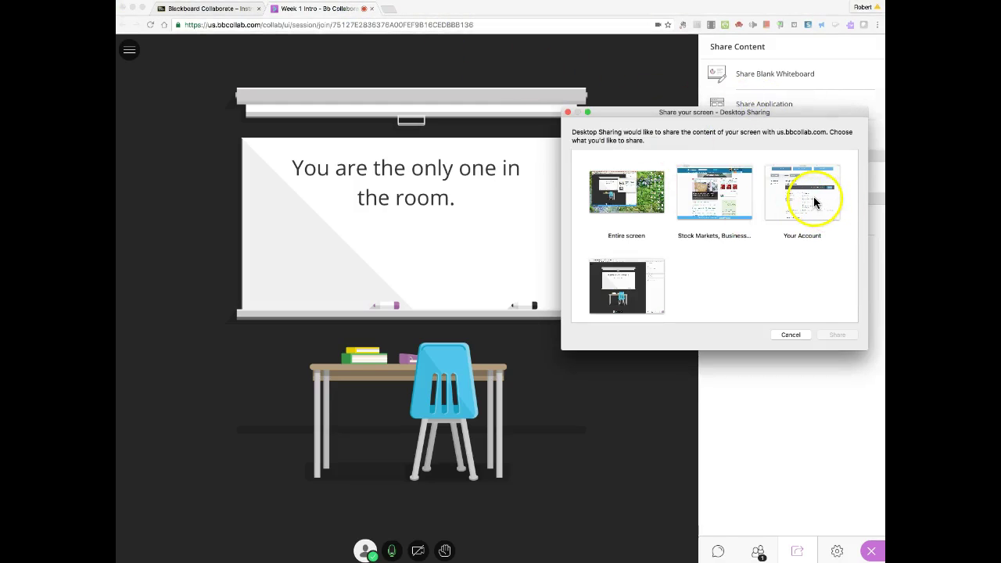
click(719, 197)
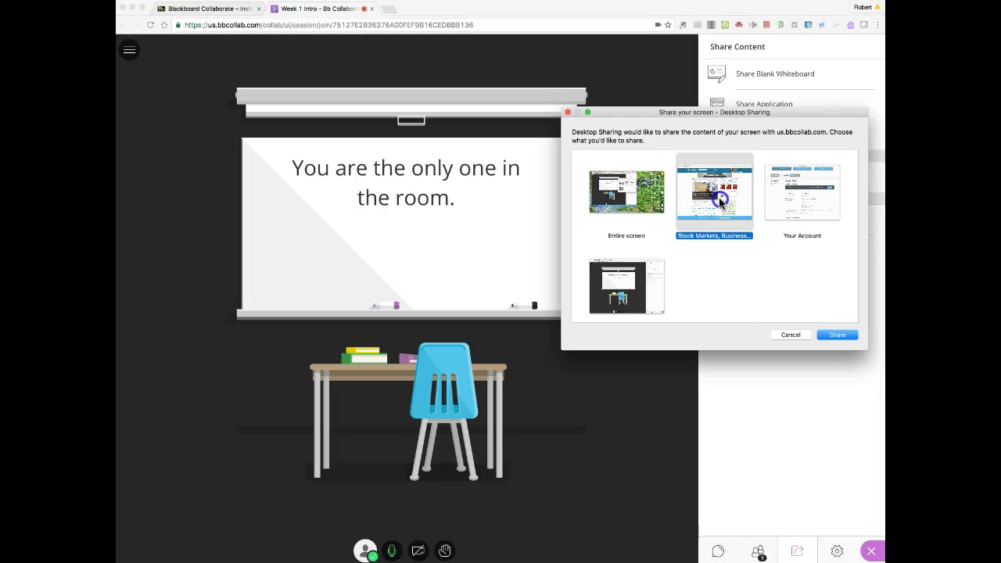
click(837, 334)
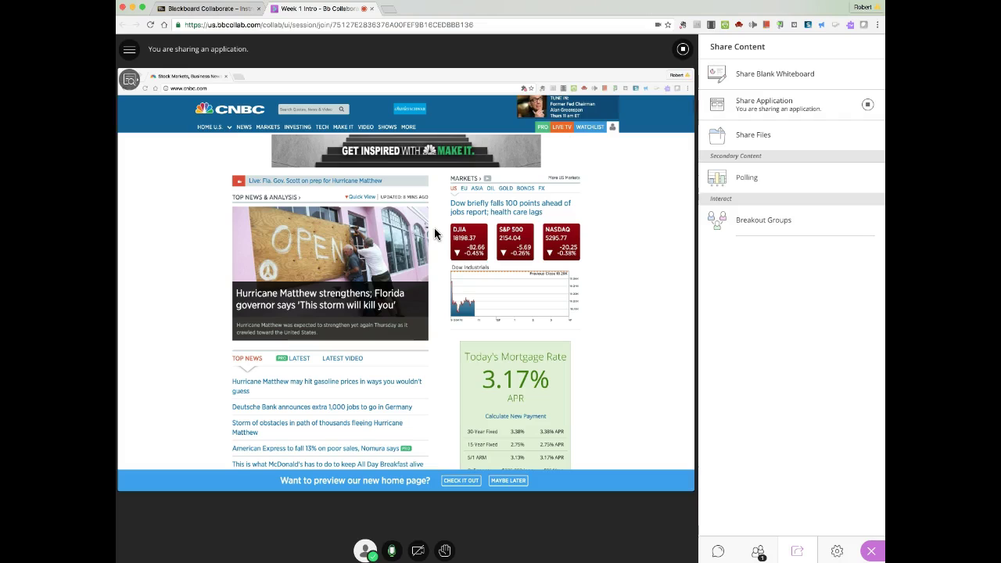
click(437, 230)
click(141, 541)
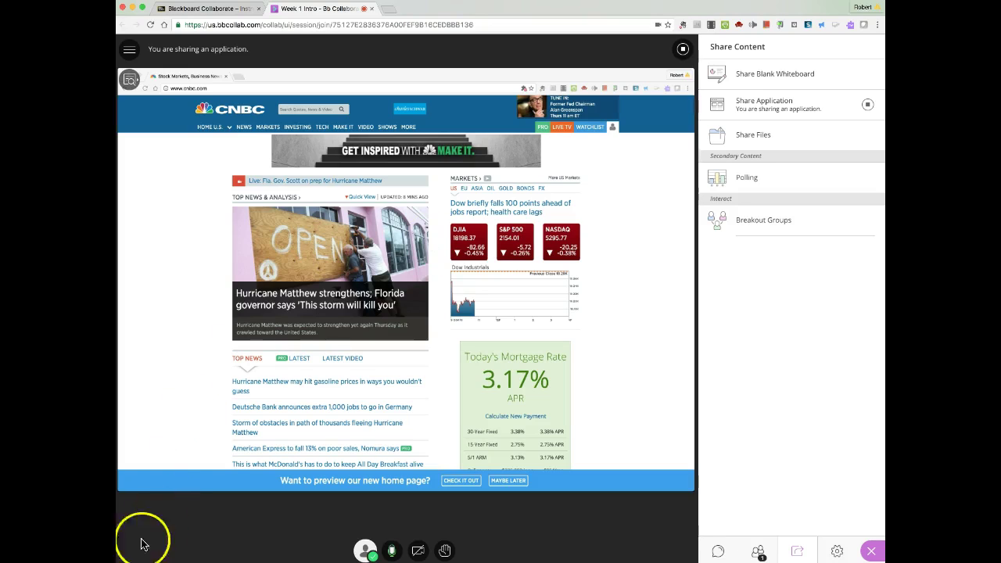